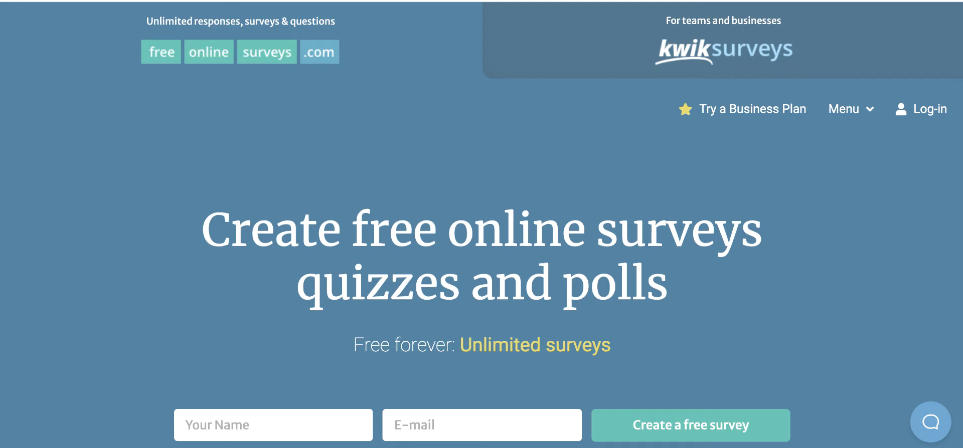
Open the Menu dropdown on the FreeOnlineSurveys home page to get to the account login.
left_click(845, 109)
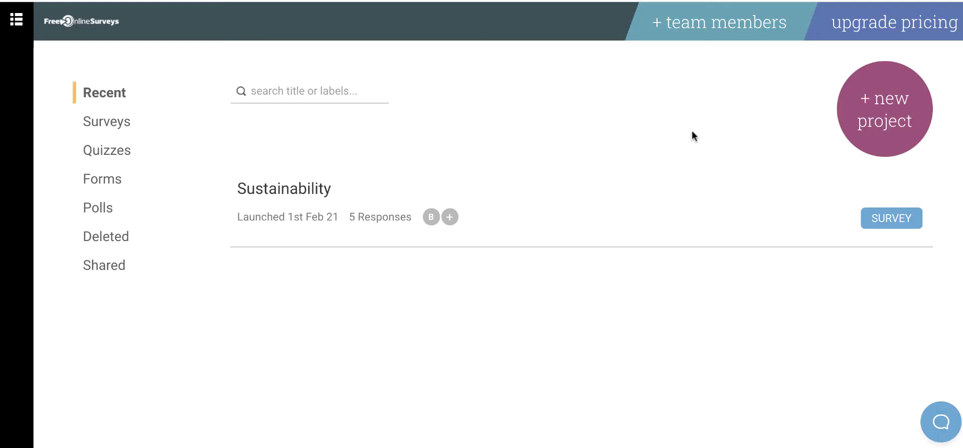
Create a new Survey project named 'Example Survey' and proceed to its editor.
left_click(872, 112)
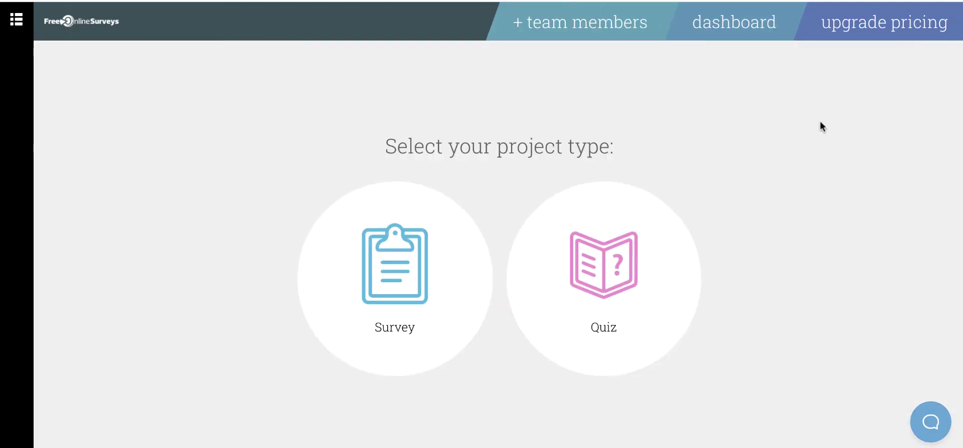
left_click(417, 279)
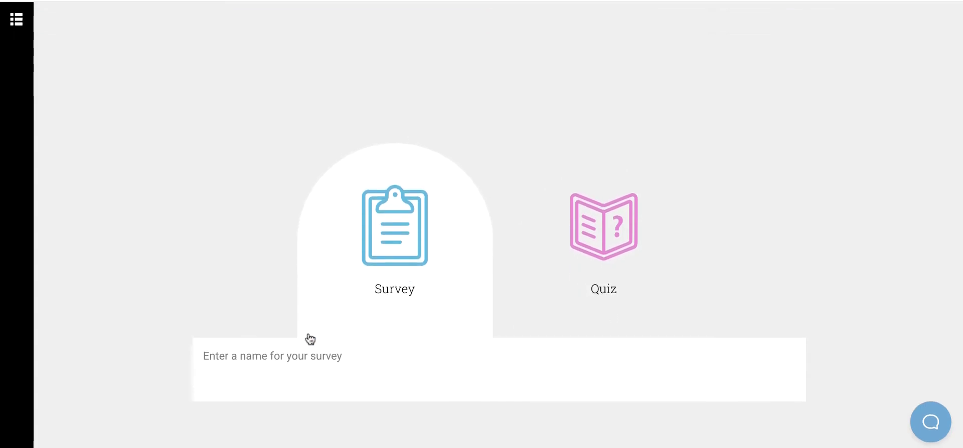
left_click(310, 339)
type("Example Surve")
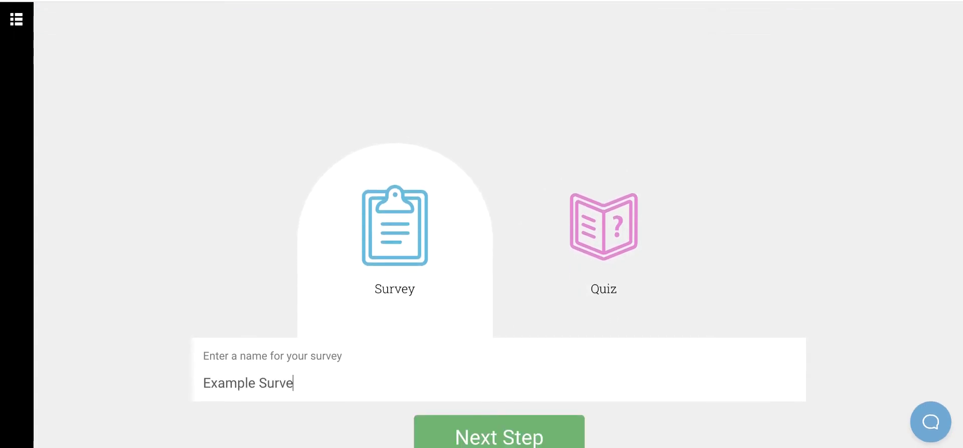
type("y")
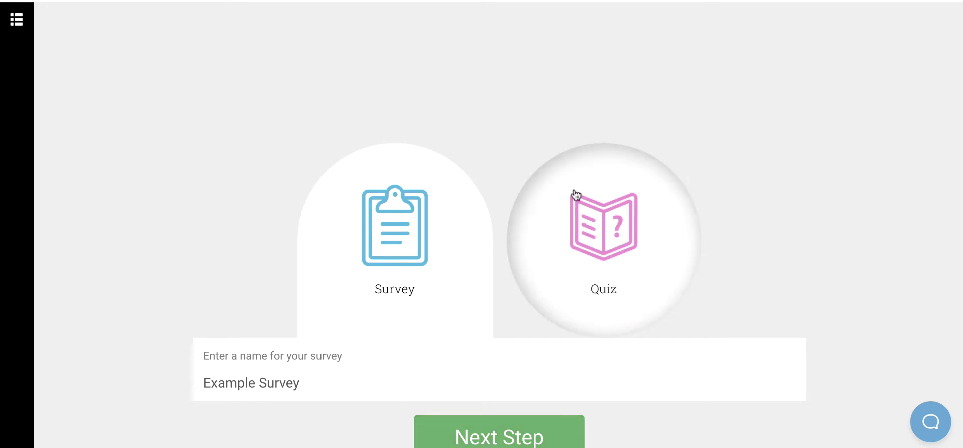
left_click(576, 194)
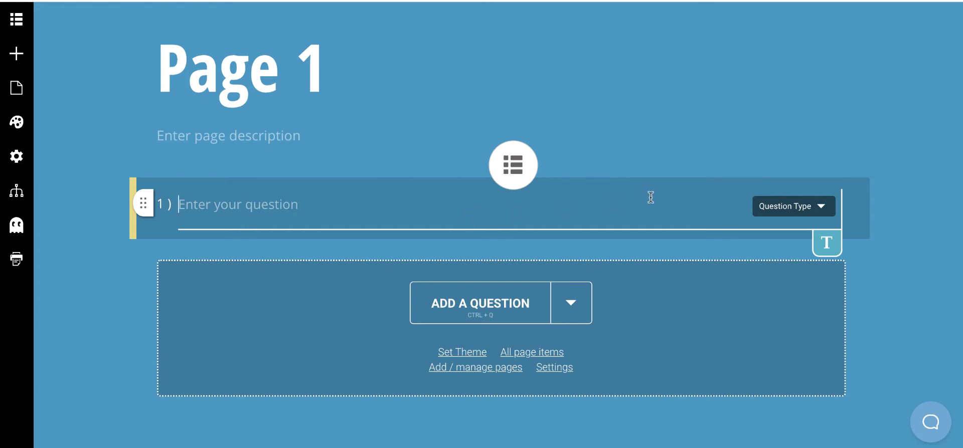
Make question 1 an Opinion Scale with the text 'Statement ...'.
left_click(819, 208)
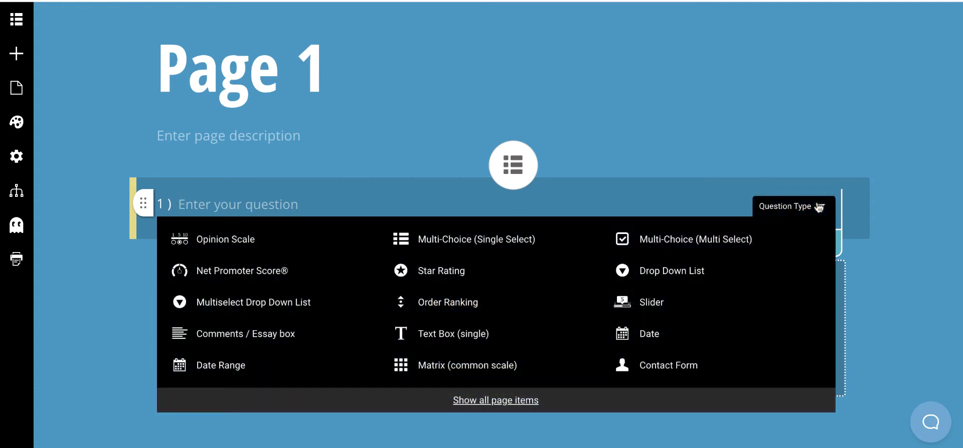
left_click(207, 242)
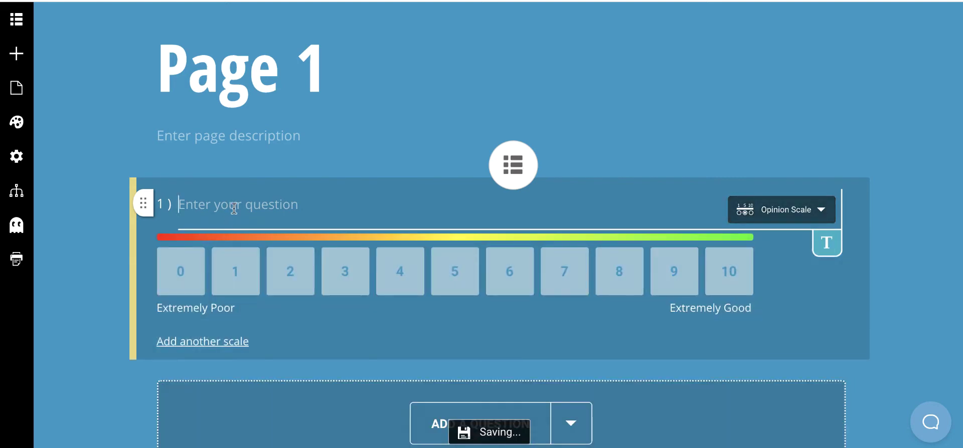
left_click(234, 209)
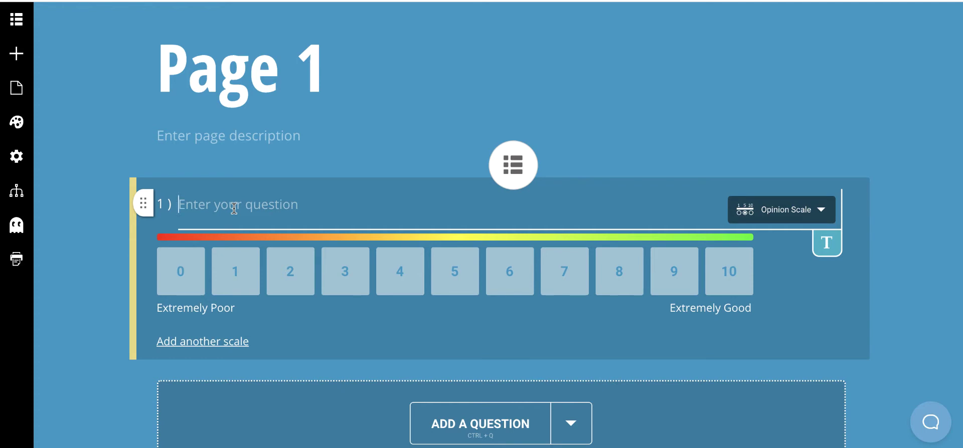
type("Statement")
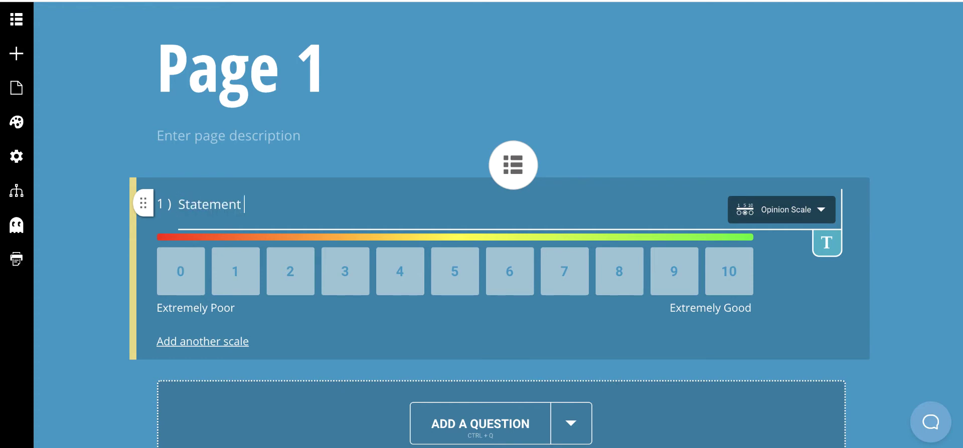
type(" .....")
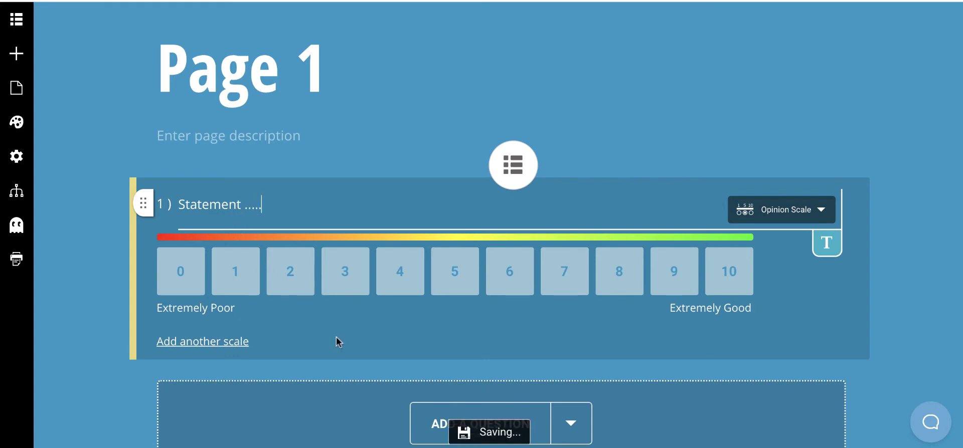
In question 1's settings, set the scale From 1 To 5.
left_click(269, 326)
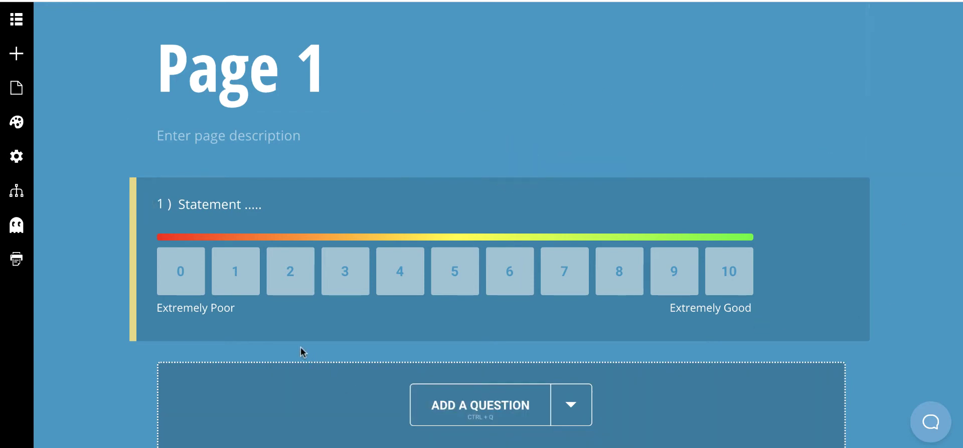
mouse_move(469, 258)
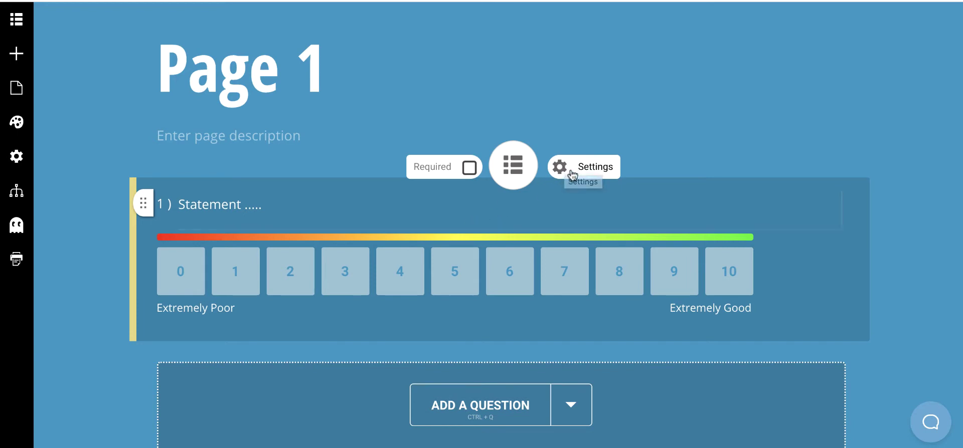
left_click(561, 168)
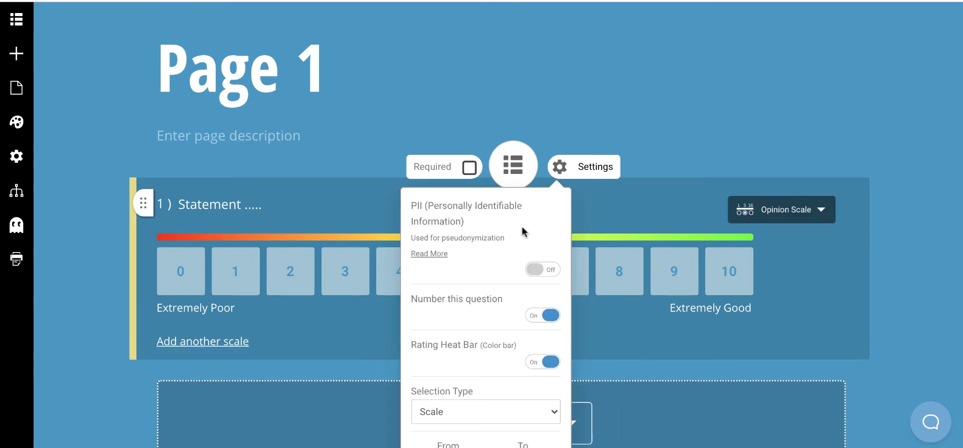
scroll(519, 242, "down", 3)
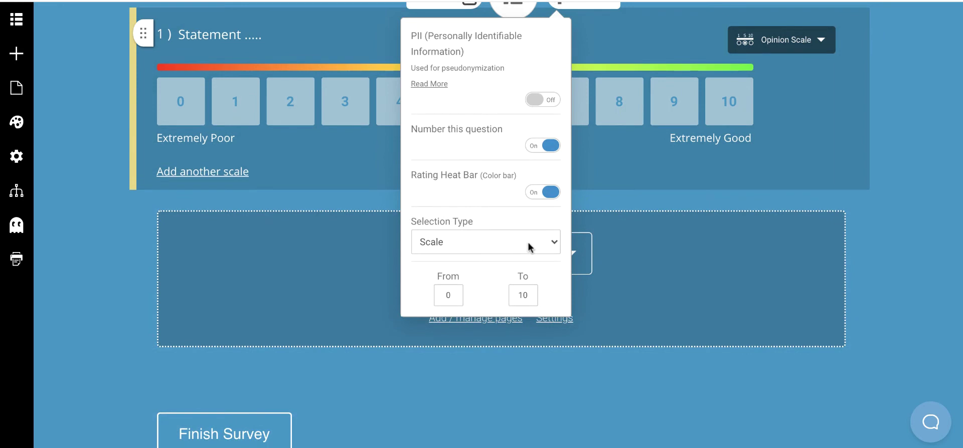
double_click(459, 300)
type("1")
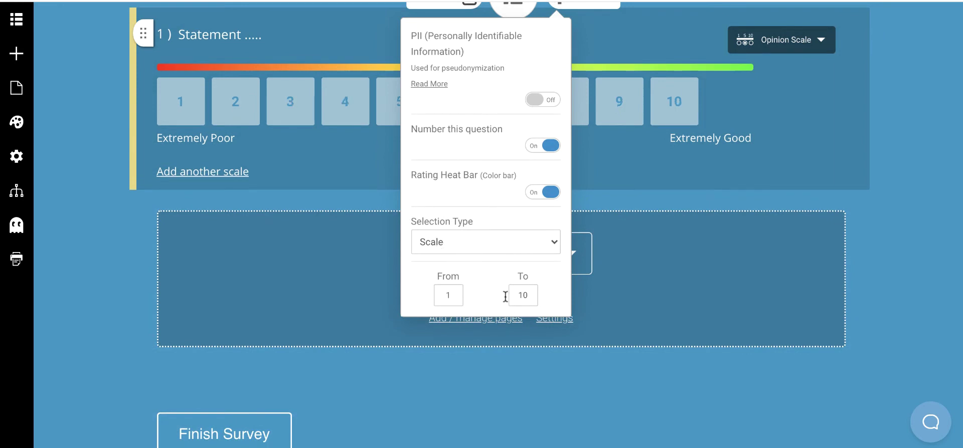
double_click(524, 295)
type("5")
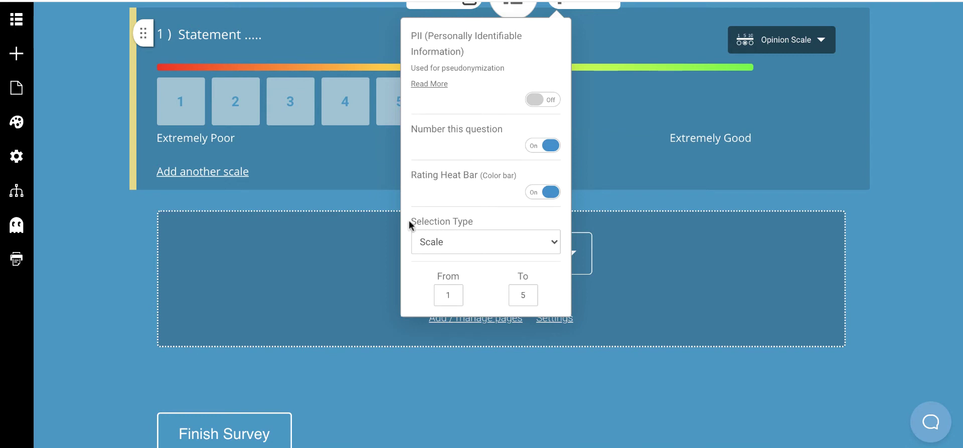
left_click(368, 198)
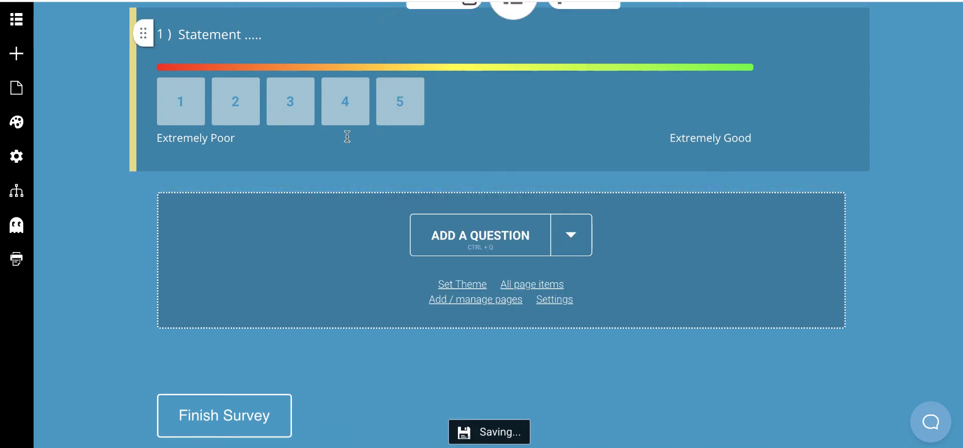
Relabel question 1's scale ends as 'Strongly Disagree' on the left and 'Strongly Agree' on the right.
left_click(225, 139)
double_click(234, 139)
triple_click(237, 139)
type("Strongly Against")
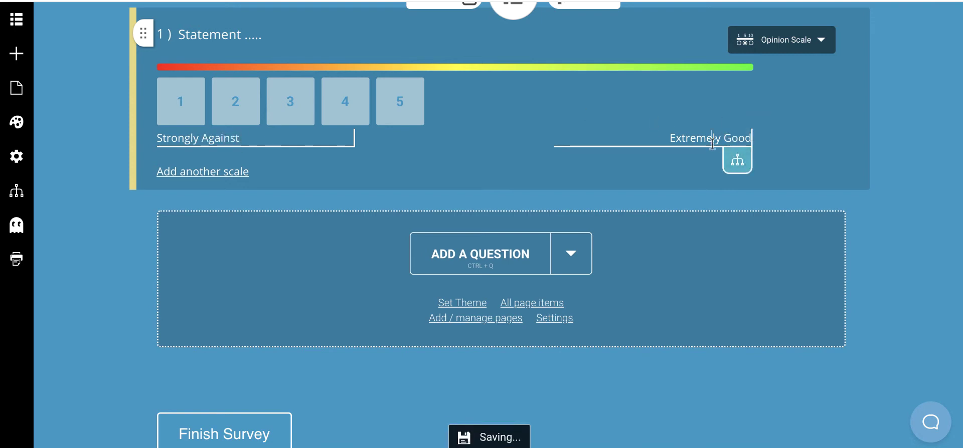
double_click(699, 138)
key("BackSpace")
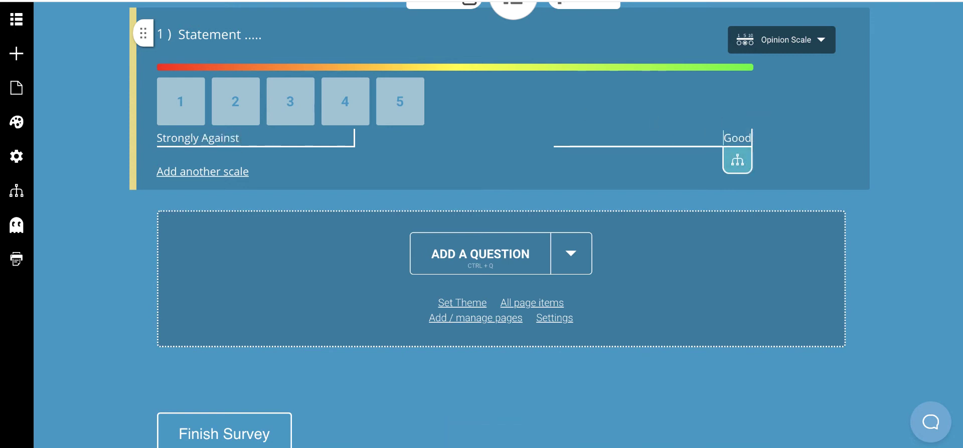
double_click(741, 136)
type("Strongly Agree")
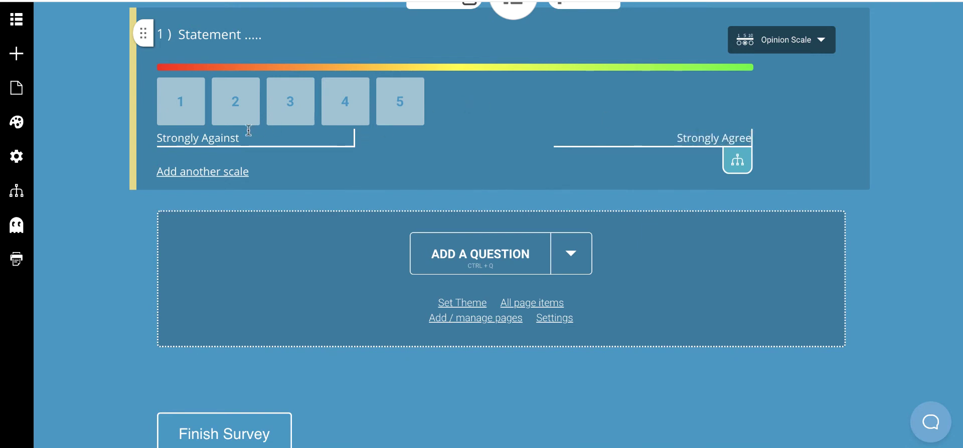
double_click(216, 138)
type("Disagree")
left_click(881, 202)
Add a second Opinion Scale question with the text 'Statement ;lakjf;alskdj'.
scroll(476, 200, "up", 3)
scroll(476, 203, "down", 1)
left_click(571, 333)
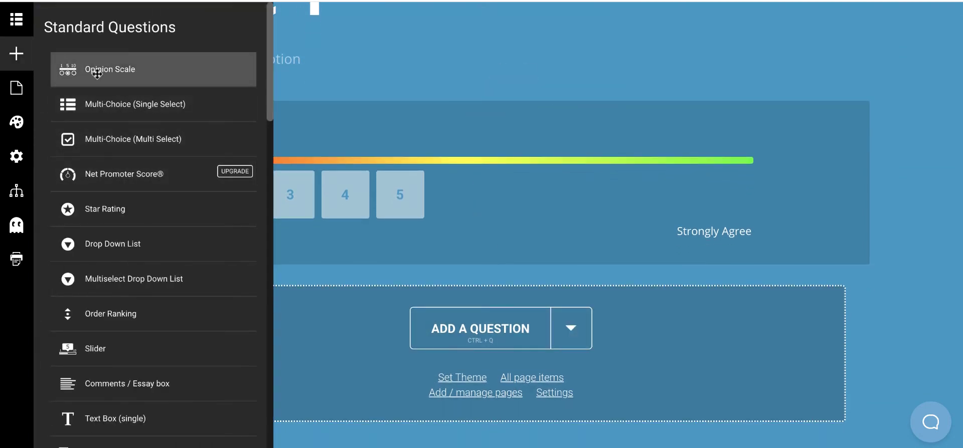
mouse_move(97, 73)
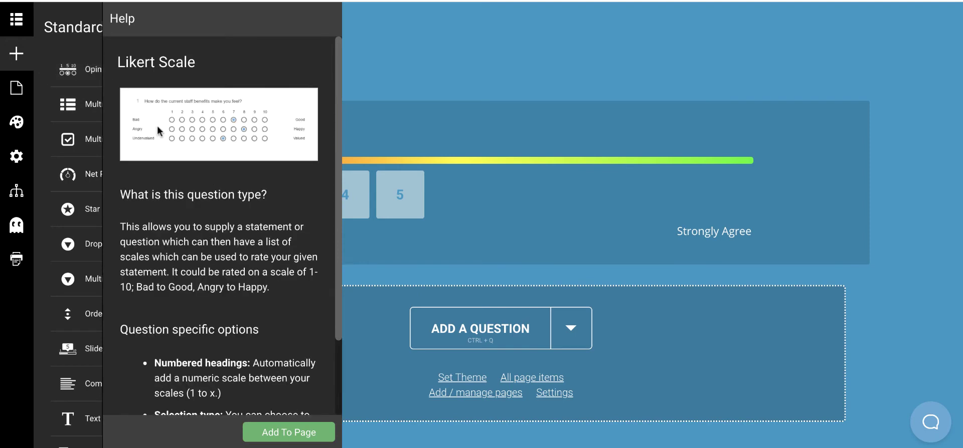
scroll(161, 137, "down", 2)
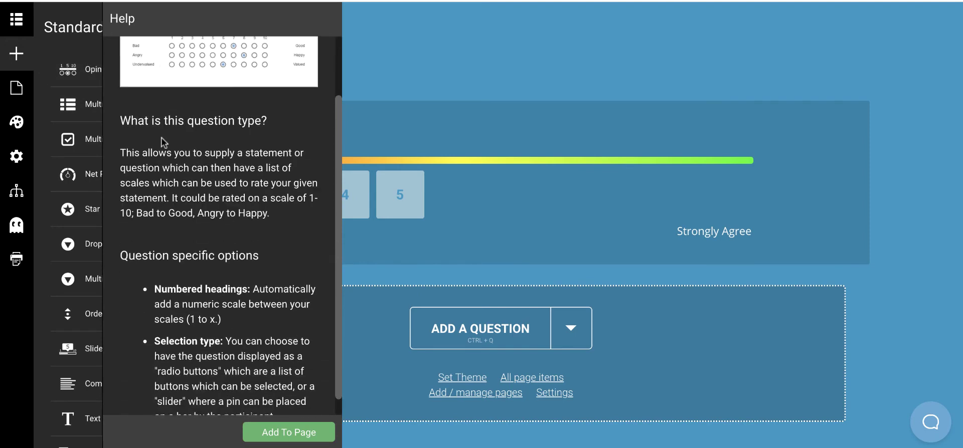
left_click(269, 434)
type("Statement ")
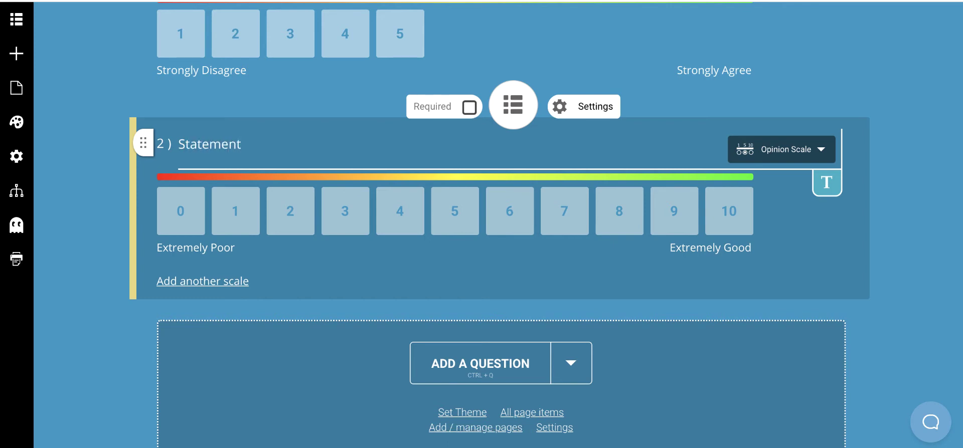
type(";lakjf;alskdj")
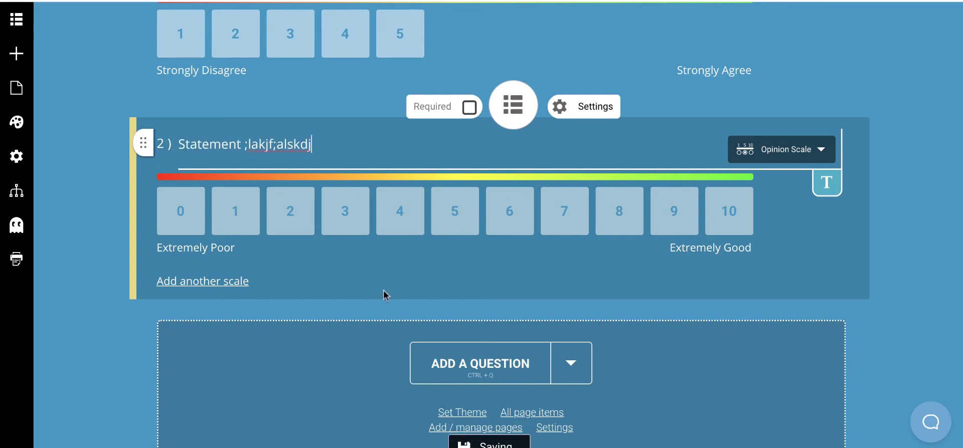
left_click(330, 308)
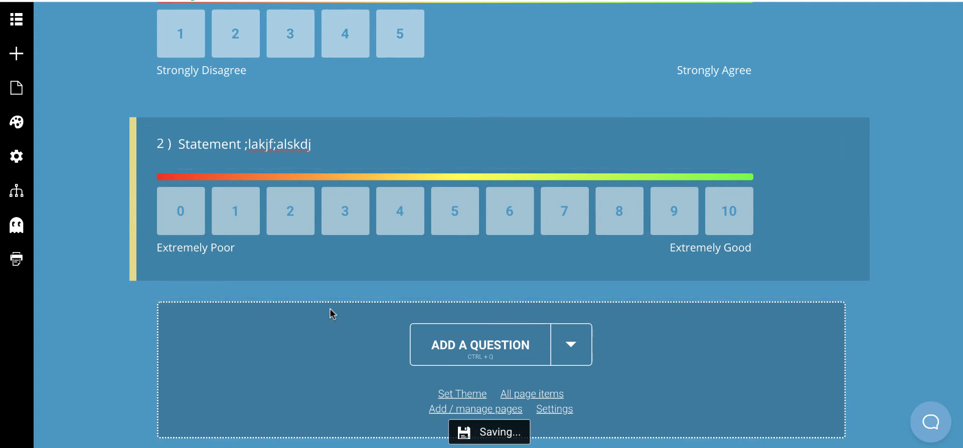
Edit question 2's scale range in Settings, entering 1 for both From and To.
left_click(582, 108)
scroll(510, 238, "down", 2)
double_click(450, 282)
type("1")
double_click(522, 282)
type("1")
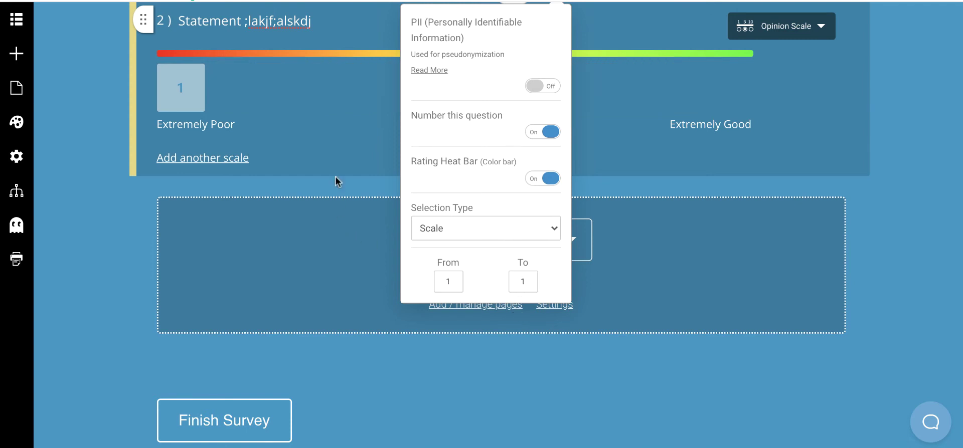
left_click(335, 176)
Select question 2's 'Extremely Poor' end label and scroll back to the top of the builder.
left_click(208, 125)
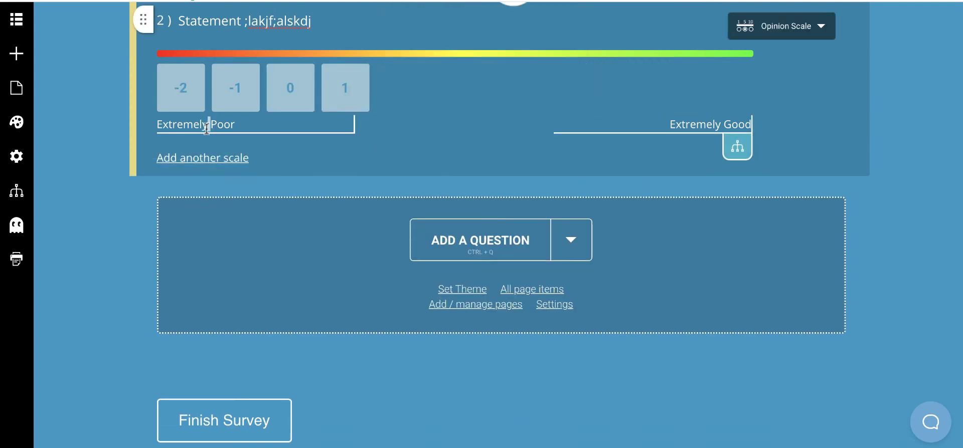
triple_click(206, 127)
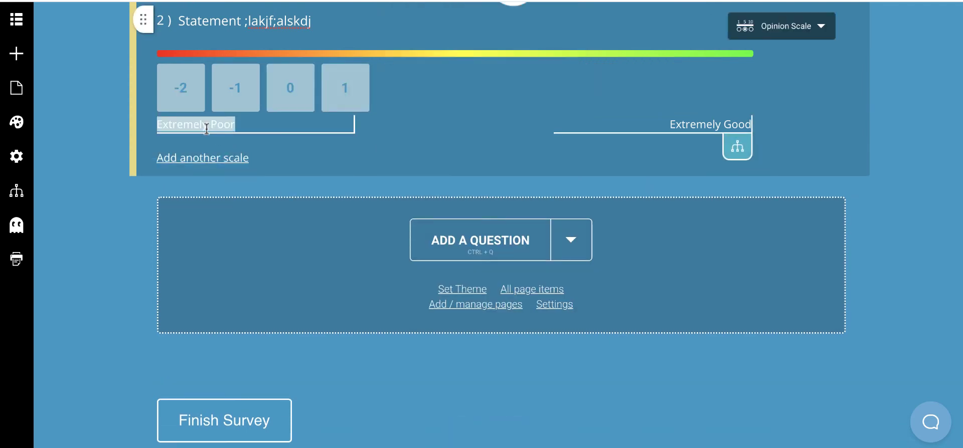
scroll(206, 129, "up", 1)
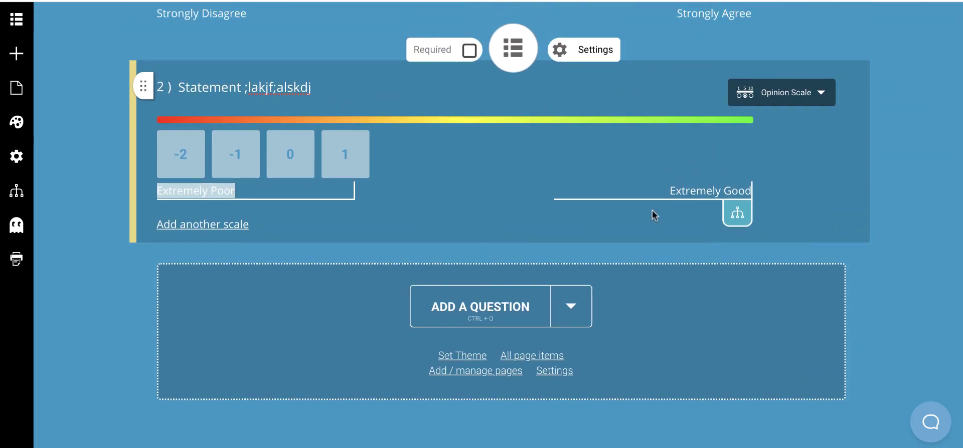
scroll(652, 211, "up", 10)
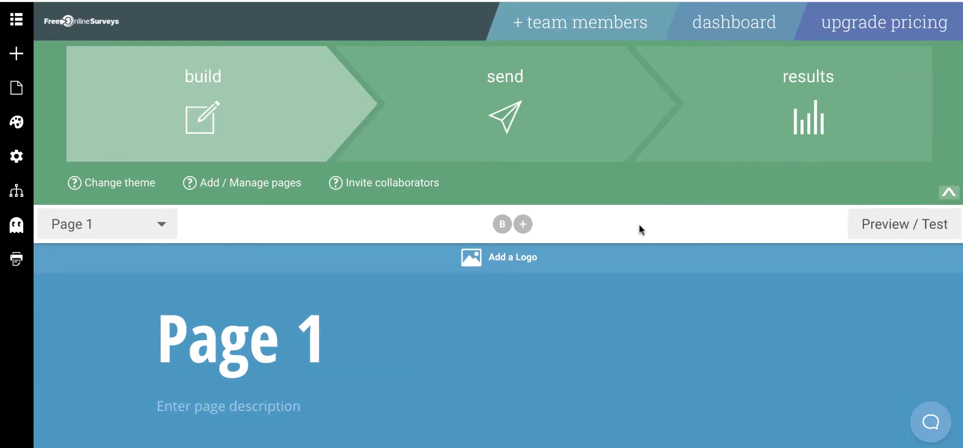
Go to the Send step and choose Continue as a free user on the upgrade page.
left_click(510, 118)
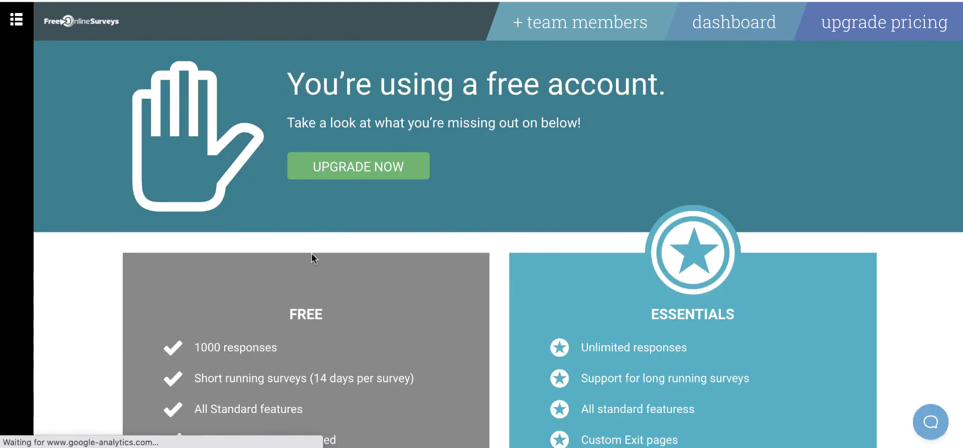
scroll(312, 254, "down", 3)
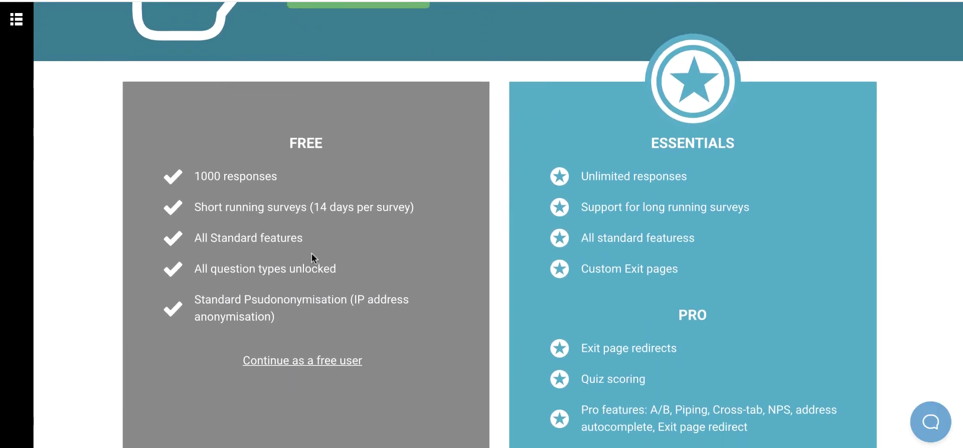
left_click(300, 365)
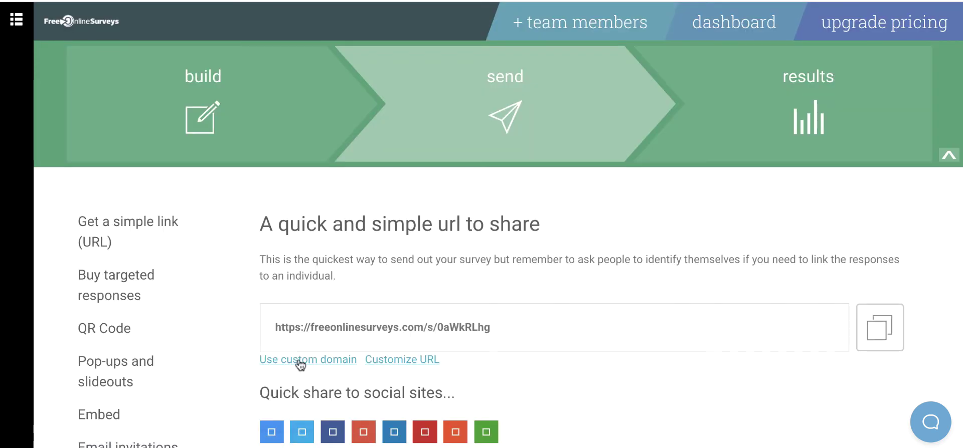
Select the survey's shareable link in the share URL field.
left_click(519, 327)
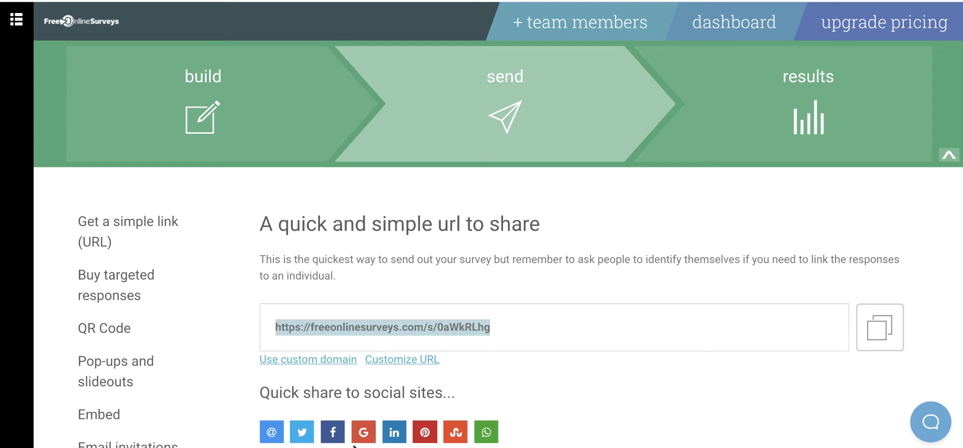
left_click(567, 284)
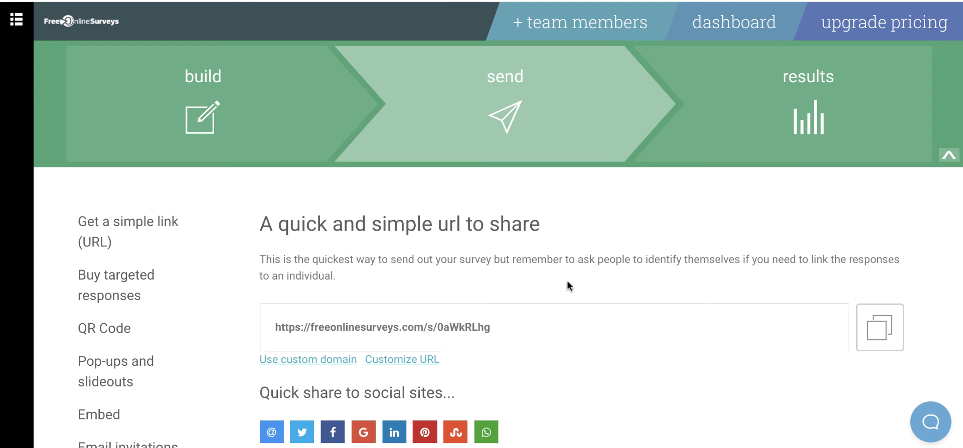
left_click(534, 324)
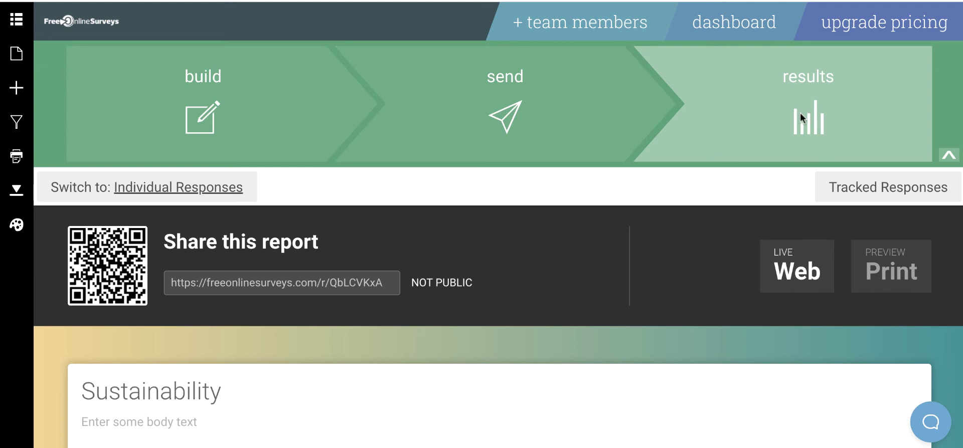
scroll(531, 291, "down", 6)
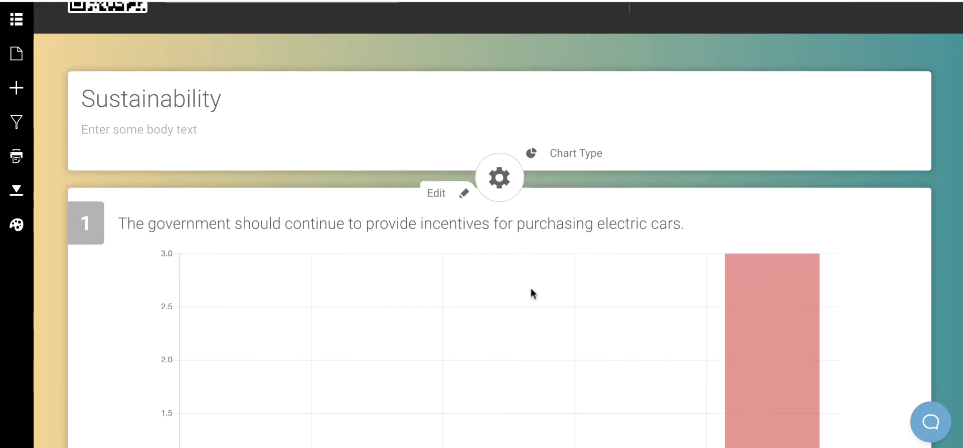
scroll(531, 288, "down", 2)
scroll(937, 248, "down", 2)
scroll(936, 249, "down", 10)
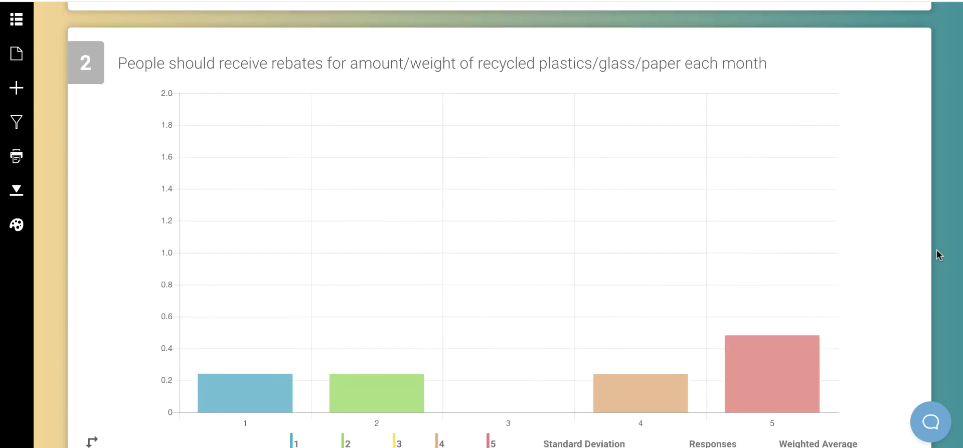
scroll(937, 249, "down", 1)
scroll(937, 249, "down", 10)
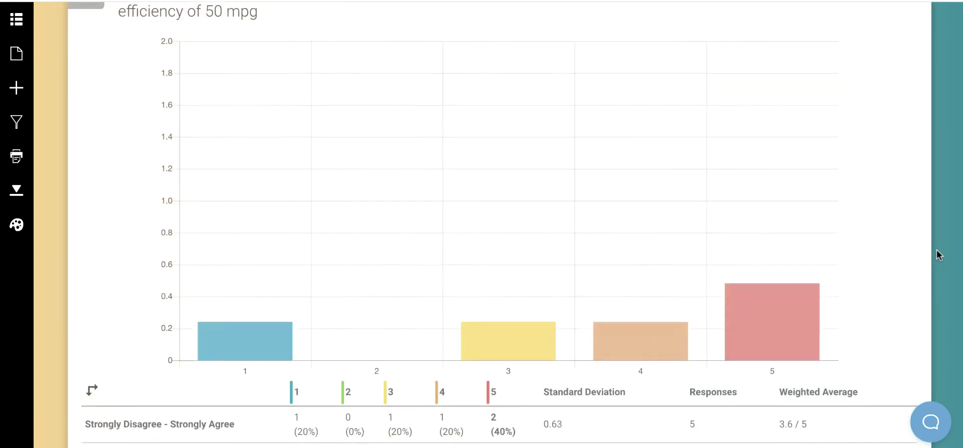
scroll(937, 248, "up", 2)
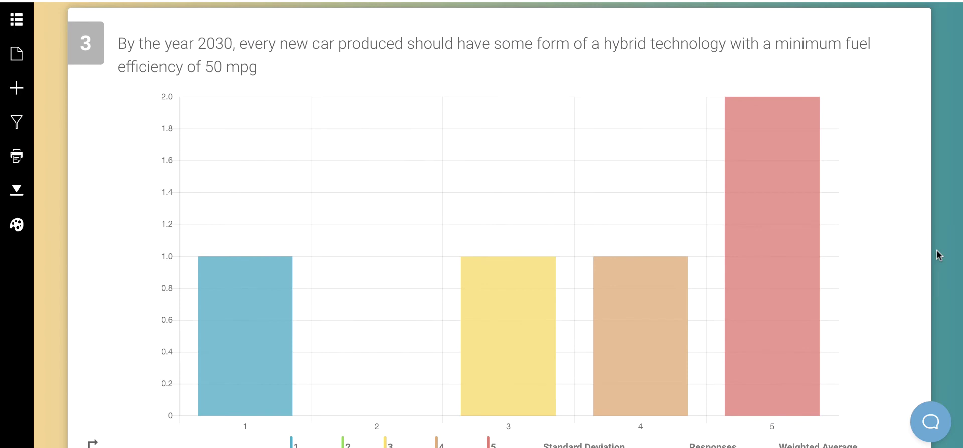
scroll(937, 251, "down", 2)
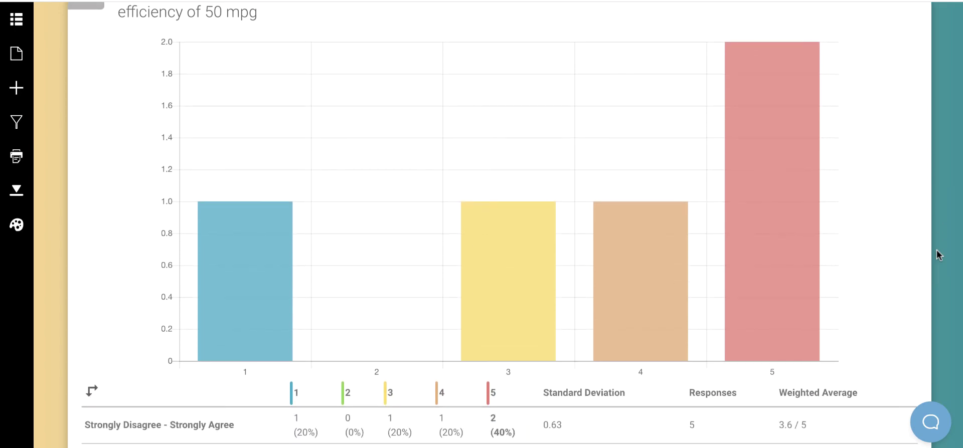
scroll(937, 249, "up", 20)
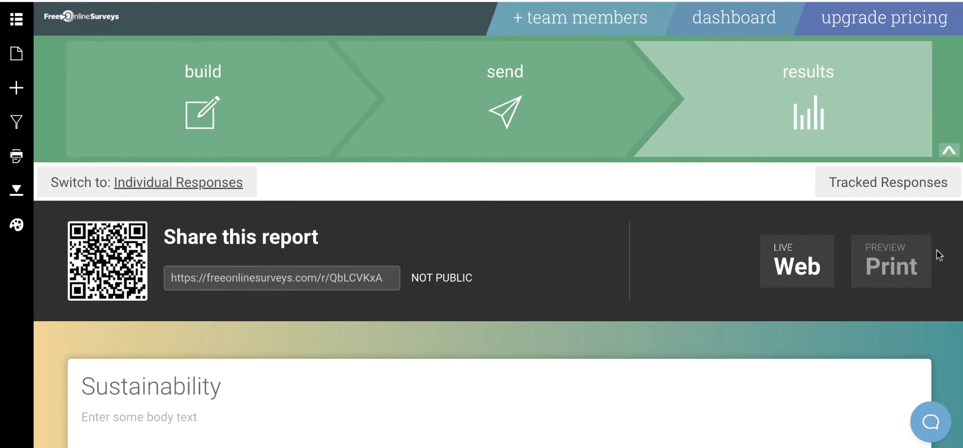
scroll(937, 249, "down", 6)
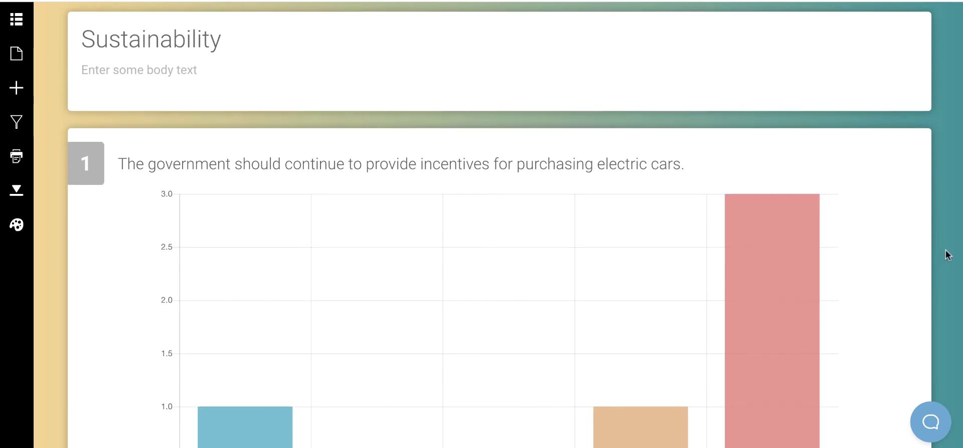
scroll(946, 253, "down", 5)
scroll(948, 255, "down", 1)
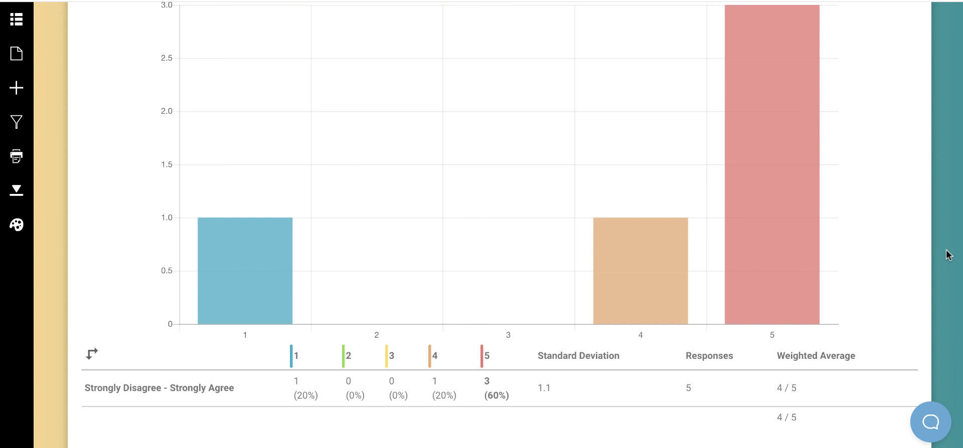
scroll(948, 254, "down", 1)
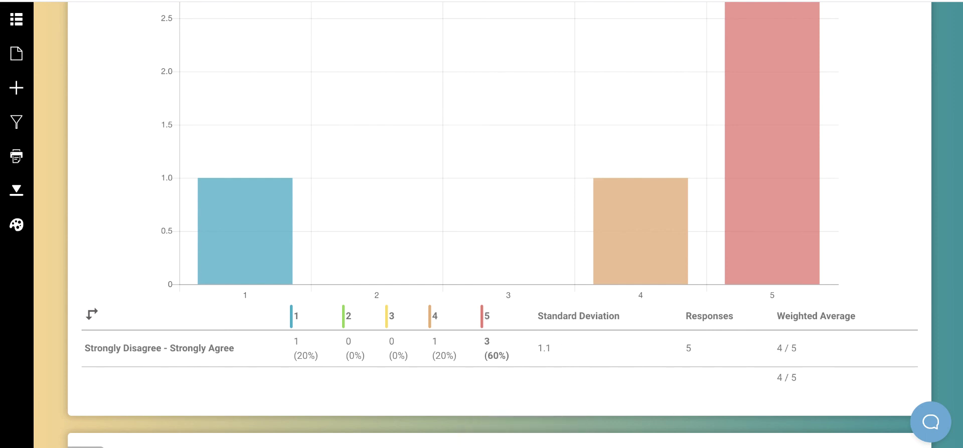
Switch to the Project_Statistics Interview Updated document in Word and scroll to item 5's bar-graph instructions.
key("super+Tab")
scroll(747, 326, "down", 15)
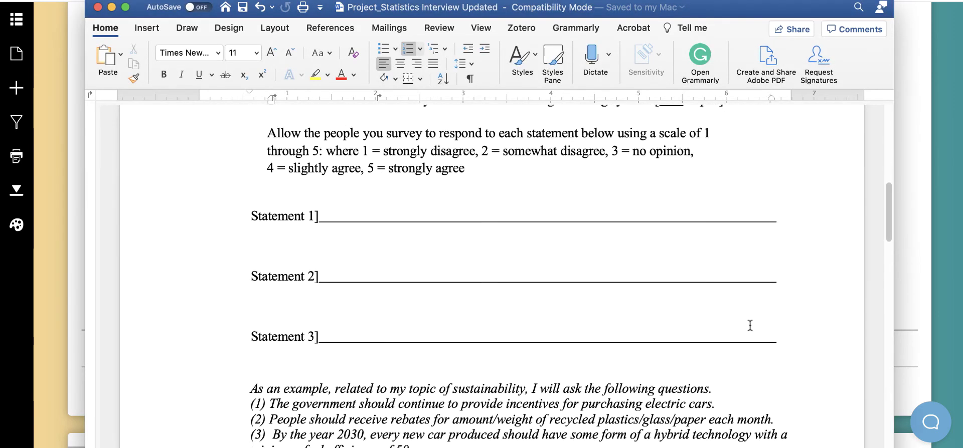
scroll(750, 326, "down", 8)
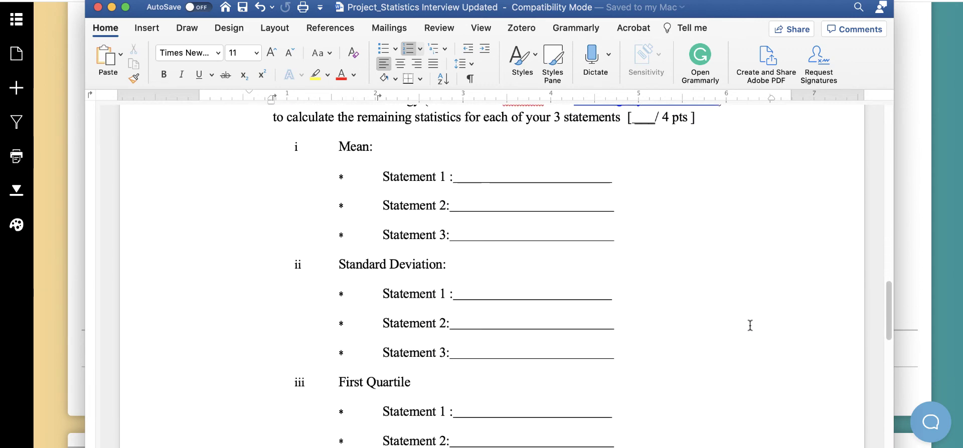
scroll(519, 259, "down", 2)
scroll(597, 273, "down", 6)
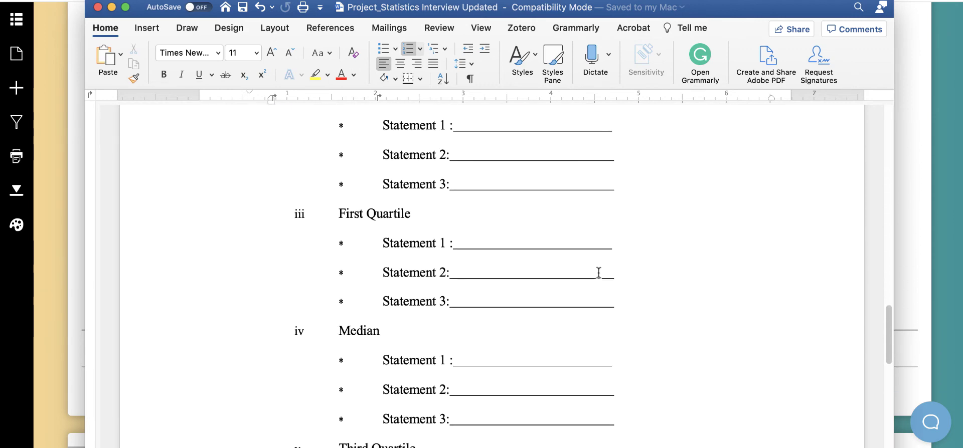
scroll(649, 308, "up", 5)
scroll(649, 309, "down", 20)
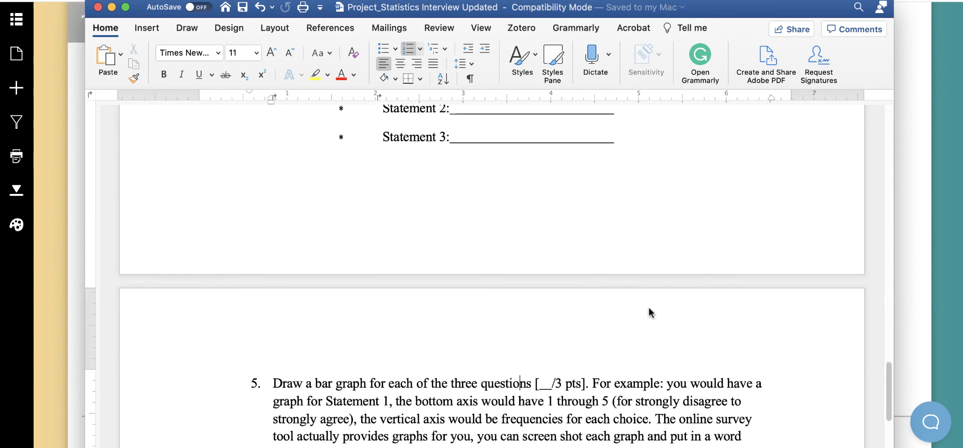
scroll(649, 309, "down", 7)
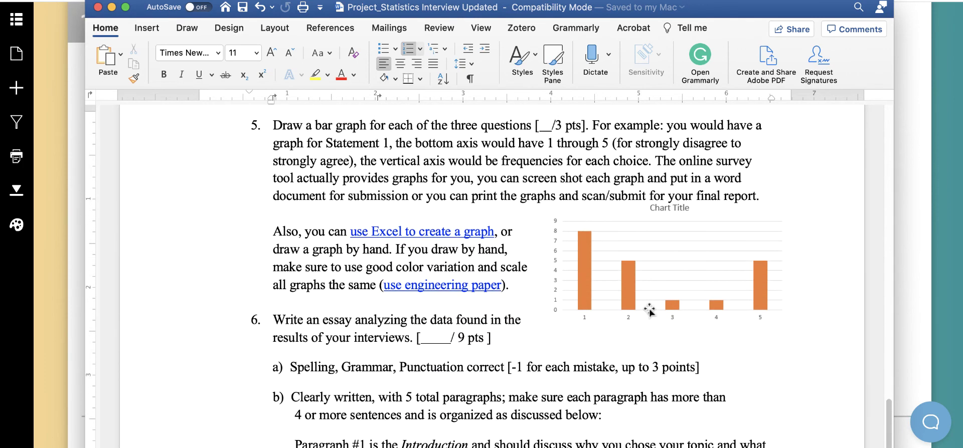
Hide Word, then bring the Word assignment back to the front through Mission Control.
key("super+Tab")
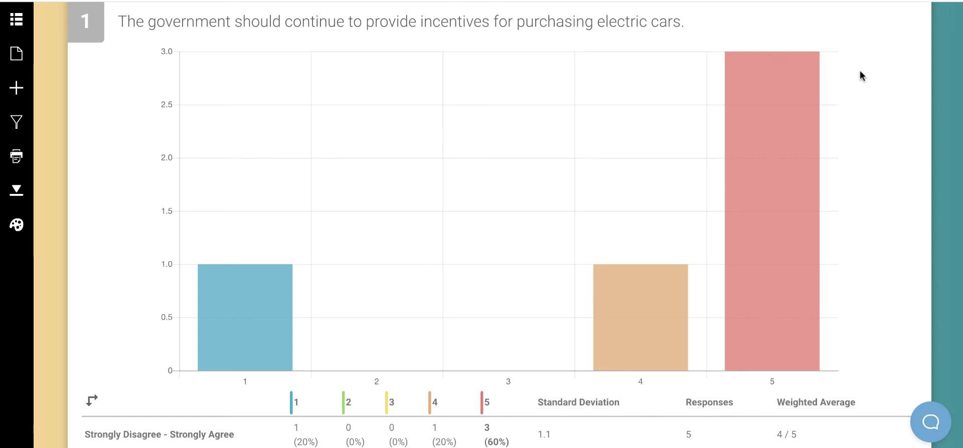
key("ctrl+Up")
left_click(767, 354)
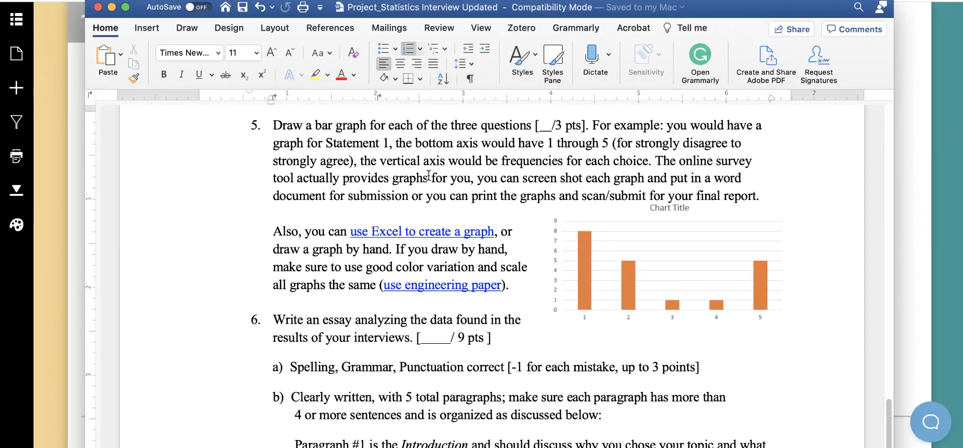
Open and dismiss Word's Insert > Pictures choices, then hide Word to reveal the results chart.
left_click(146, 29)
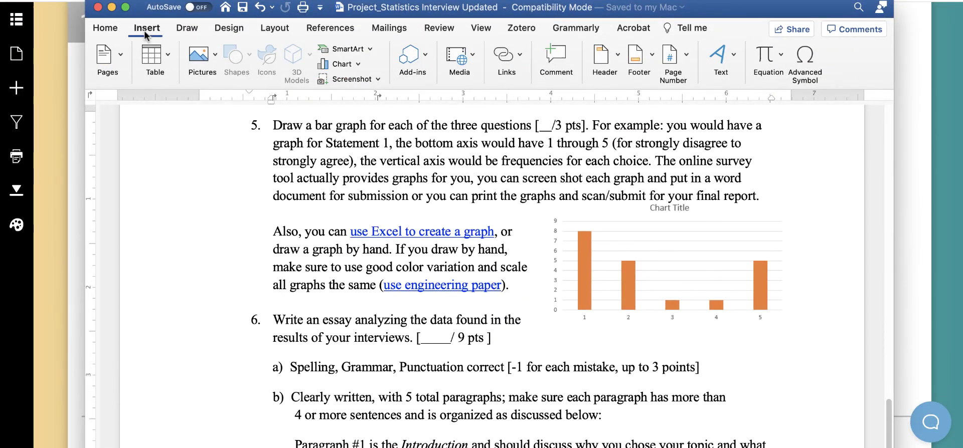
left_click(213, 58)
left_click(239, 254)
key("super+Tab")
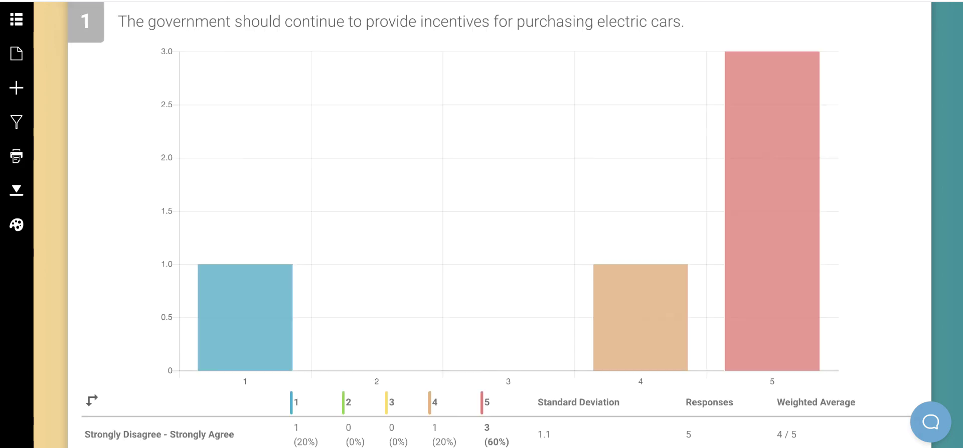